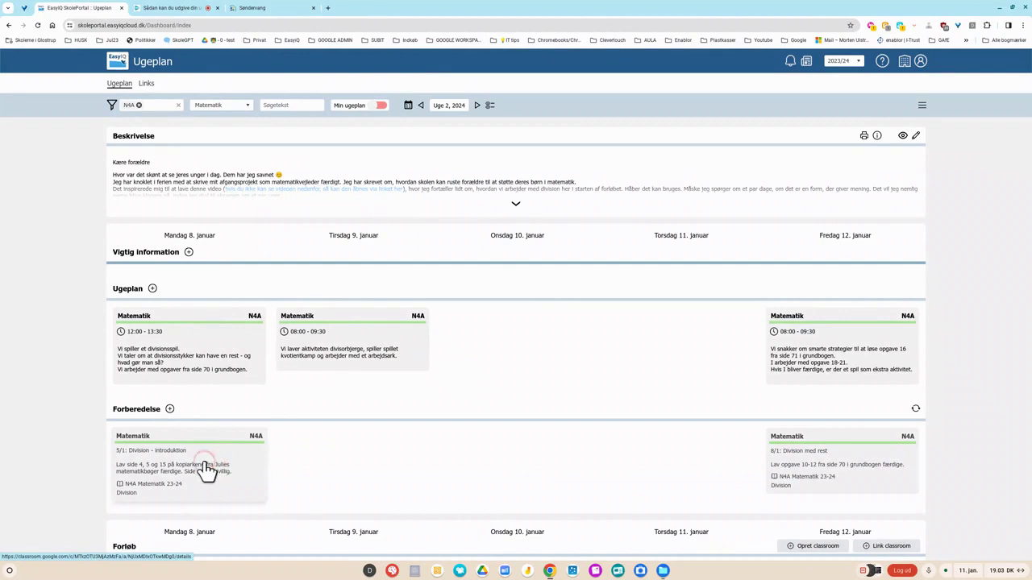
# Open Monday's preparation entry "5/1: Division - introduktion" in Classroom to read the assignment behind it
pyautogui.click(184, 470)
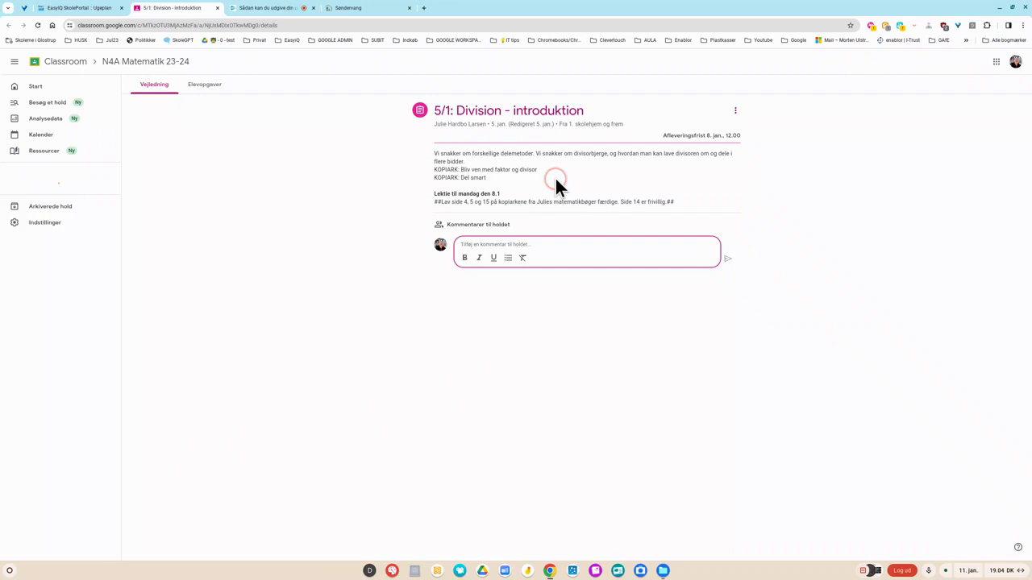
pyautogui.click(554, 174)
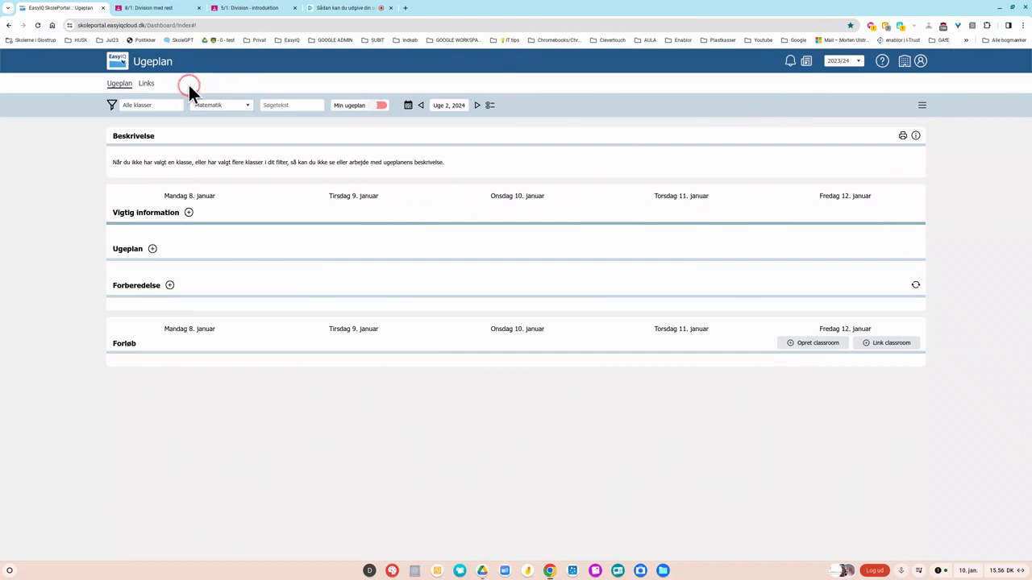
# Filter the weekly plan to class N4A with the subject Matematik
pyautogui.click(152, 106)
pyautogui.click(143, 153)
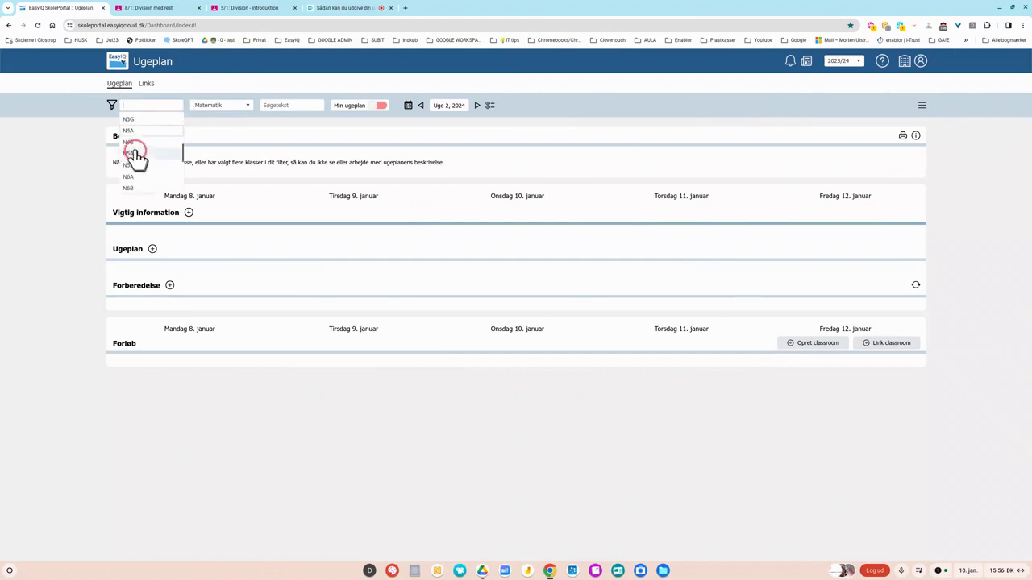
pyautogui.click(129, 131)
pyautogui.click(209, 108)
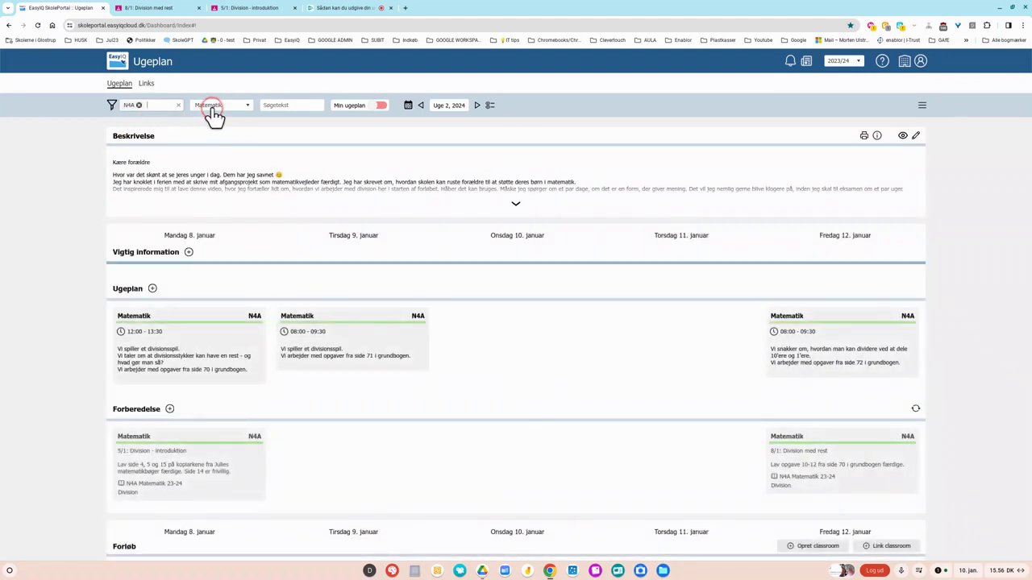
pyautogui.click(216, 101)
pyautogui.click(683, 347)
pyautogui.click(890, 546)
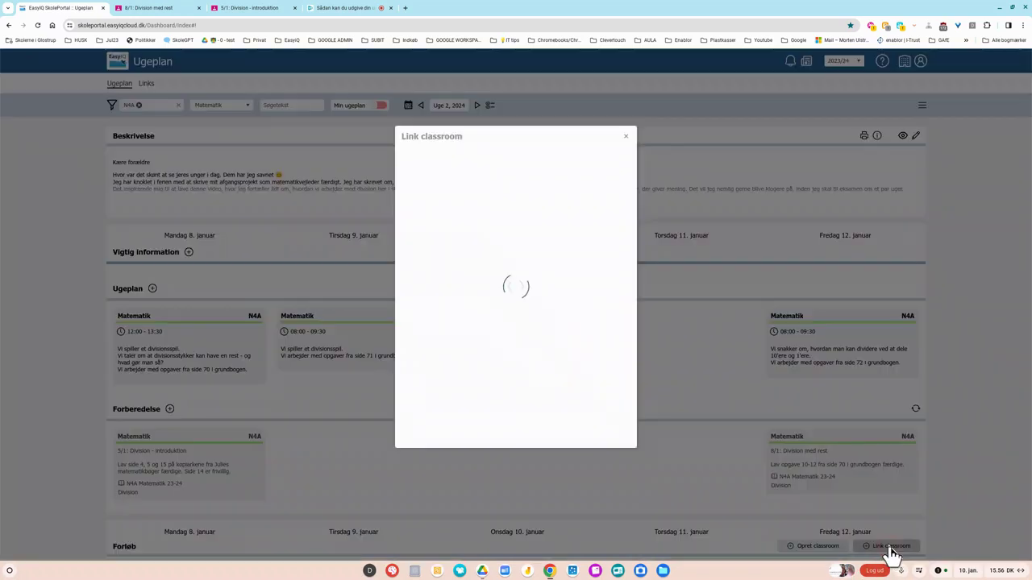
pyautogui.click(520, 259)
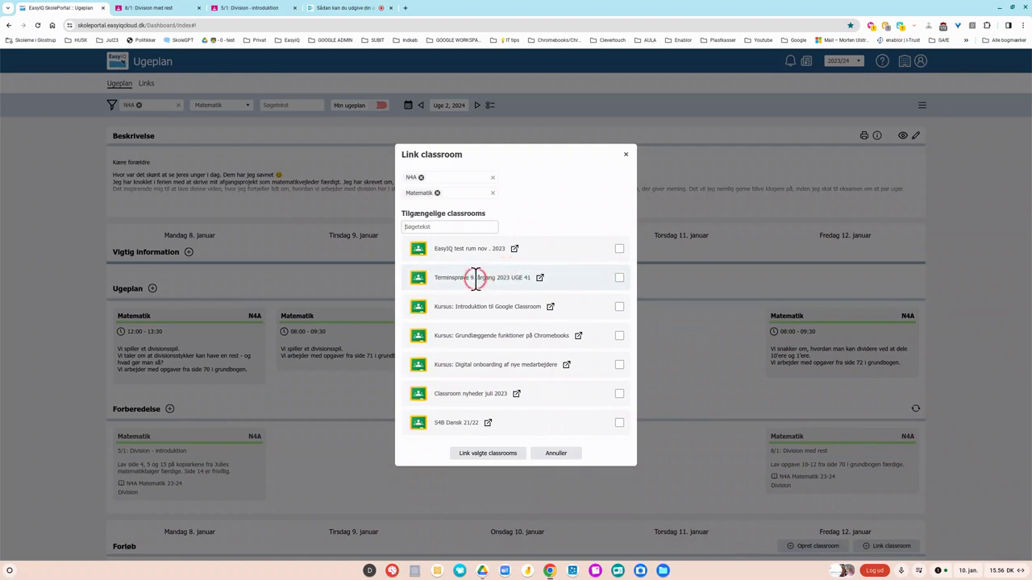
pyautogui.click(587, 300)
pyautogui.click(492, 306)
pyautogui.click(542, 306)
pyautogui.click(541, 276)
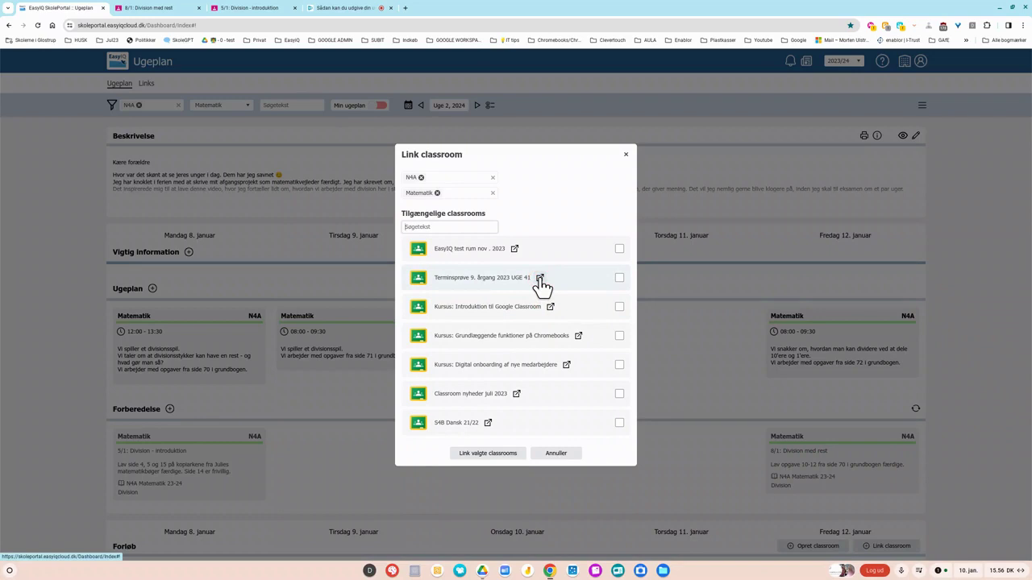
pyautogui.click(619, 278)
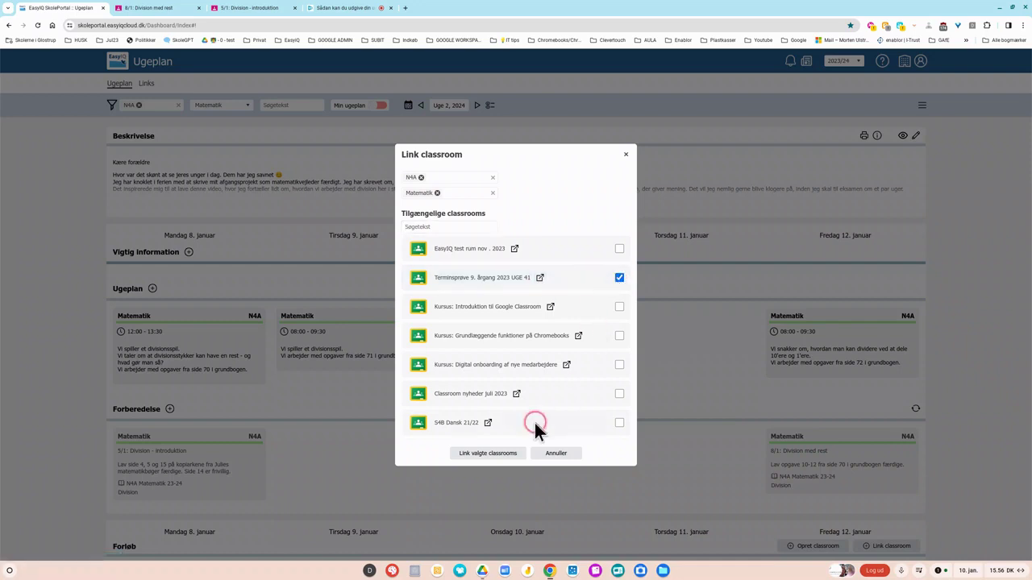
pyautogui.click(482, 454)
pyautogui.click(555, 454)
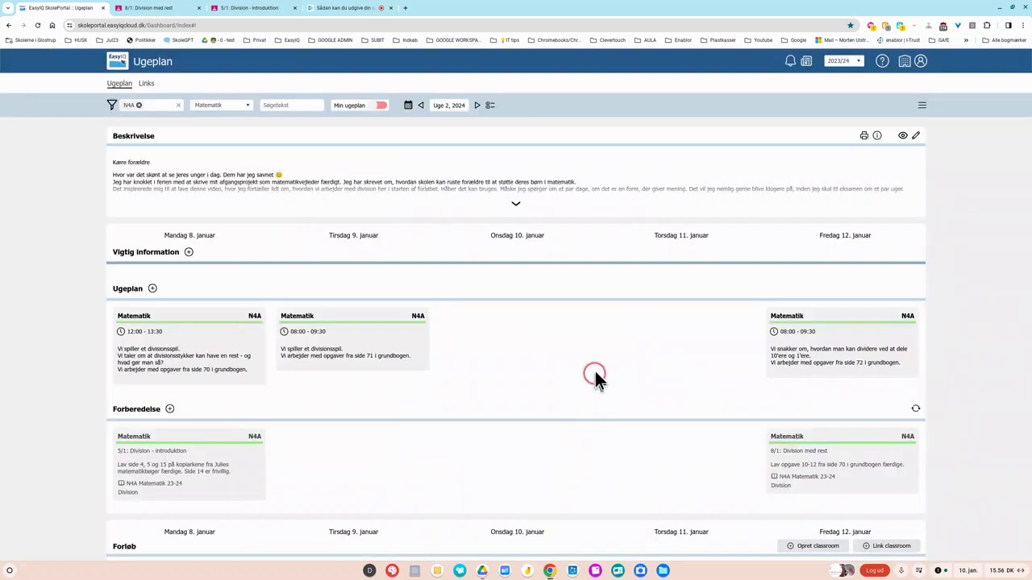
# Open the N4A Matematik 23-24 classroom linked under Forløb and view its people page
pyautogui.scroll(-1, 598, 355)
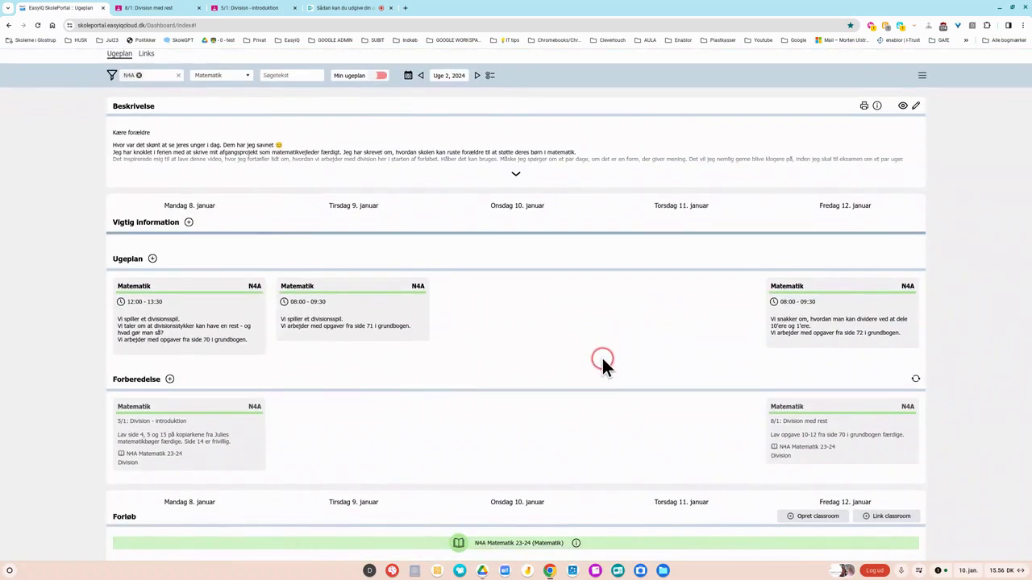
pyautogui.click(516, 545)
pyautogui.click(516, 544)
pyautogui.click(514, 544)
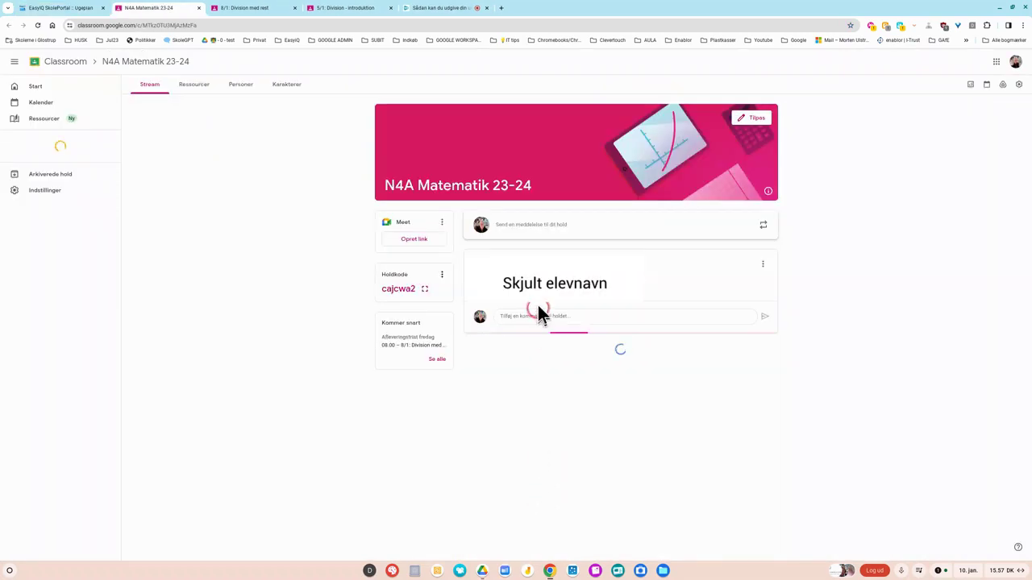
pyautogui.click(522, 164)
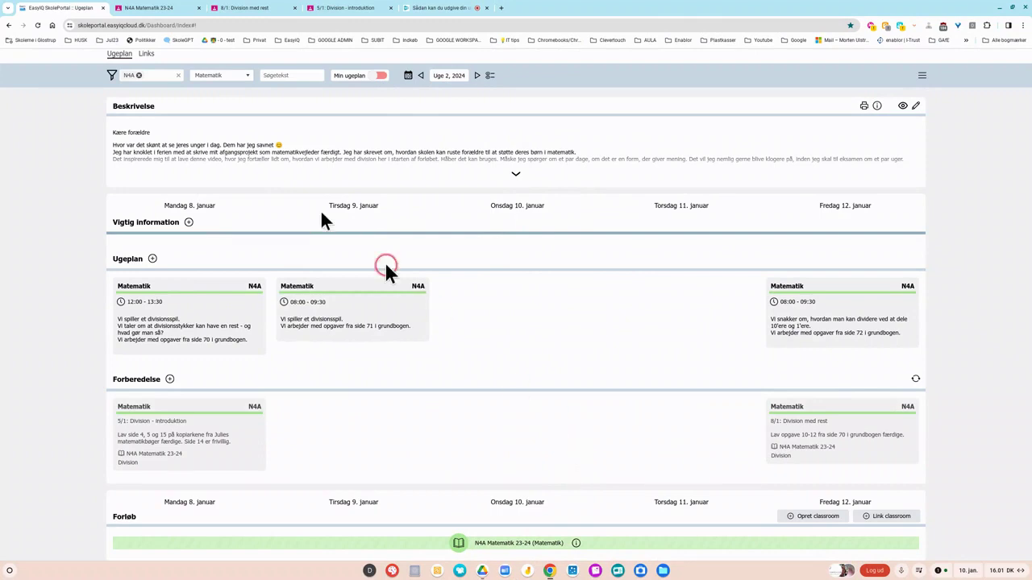
pyautogui.click(137, 9)
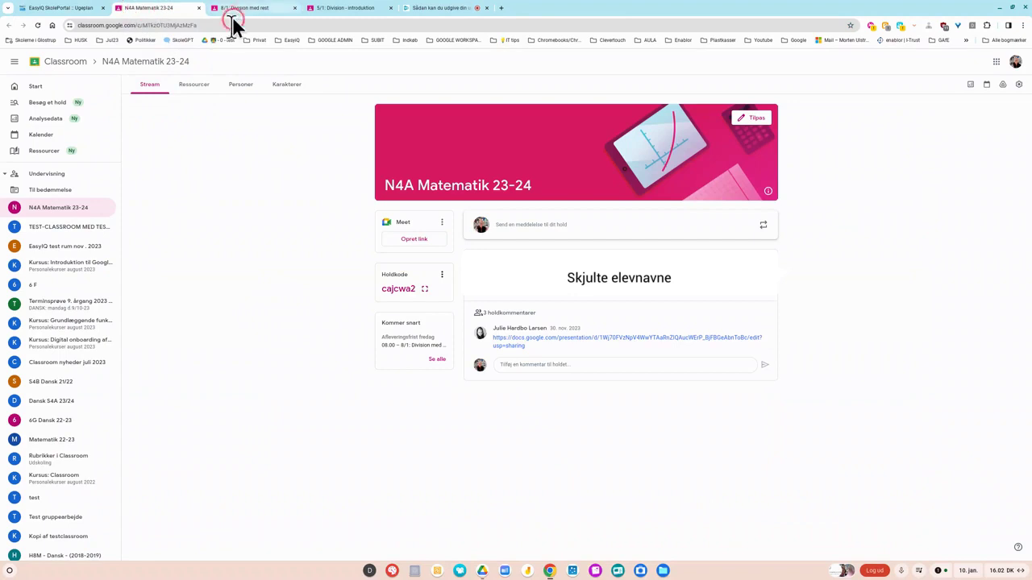
pyautogui.click(240, 86)
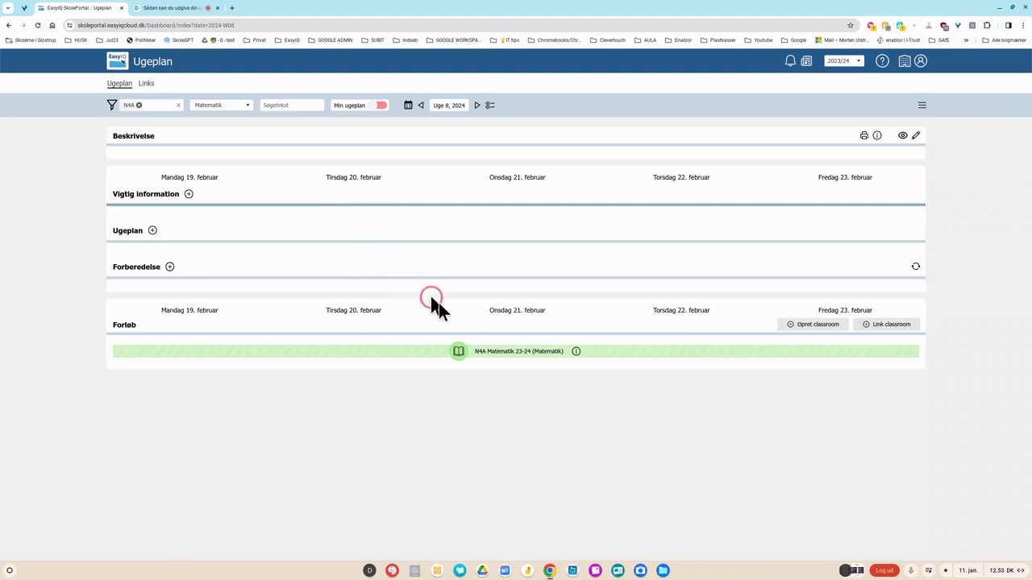
# Open the resources of the N4A Matematik 23-24 classroom from the week 8 plan and review the content types that can be created
pyautogui.click(507, 351)
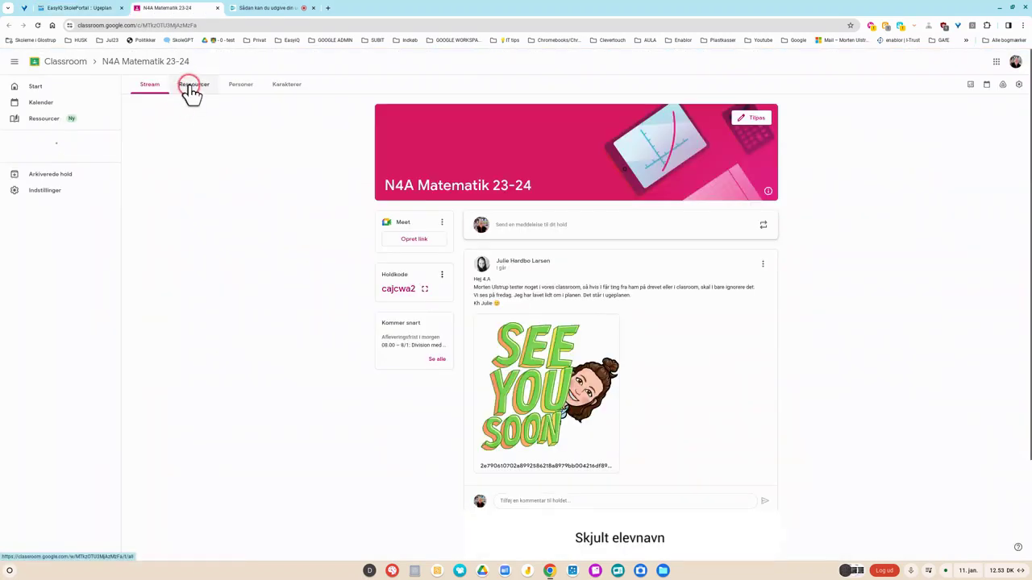
pyautogui.click(188, 86)
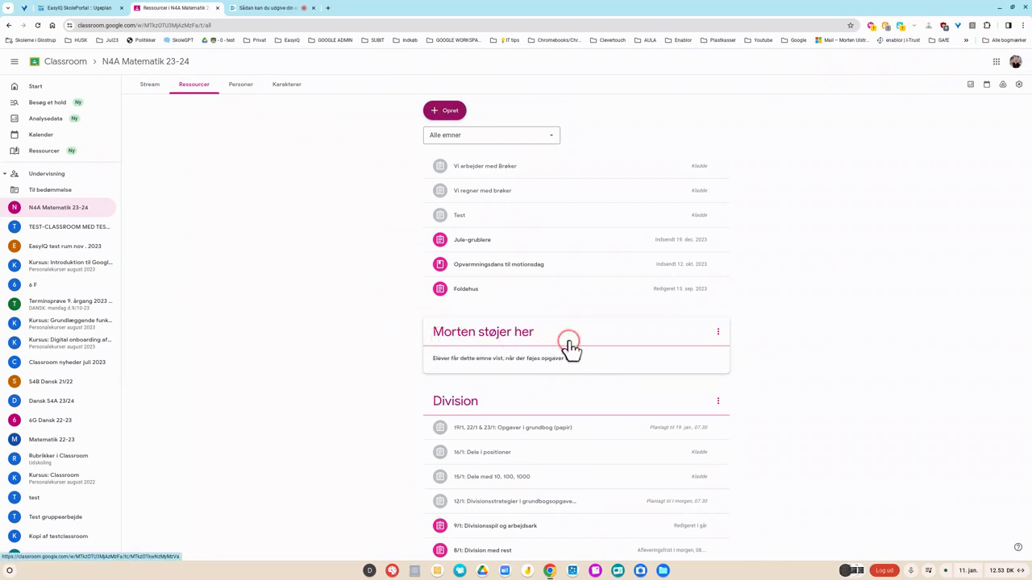
pyautogui.click(450, 113)
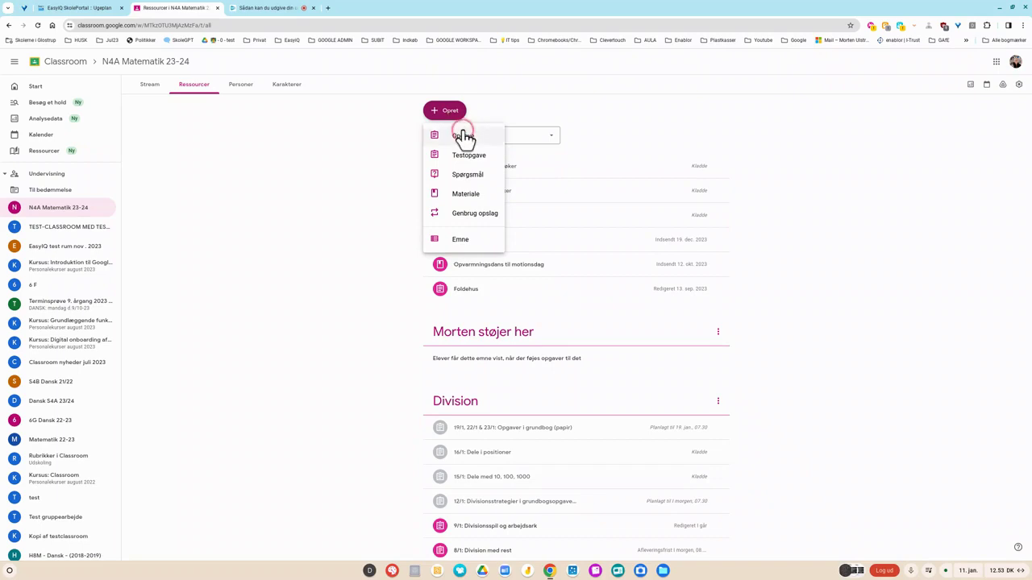
pyautogui.click(463, 137)
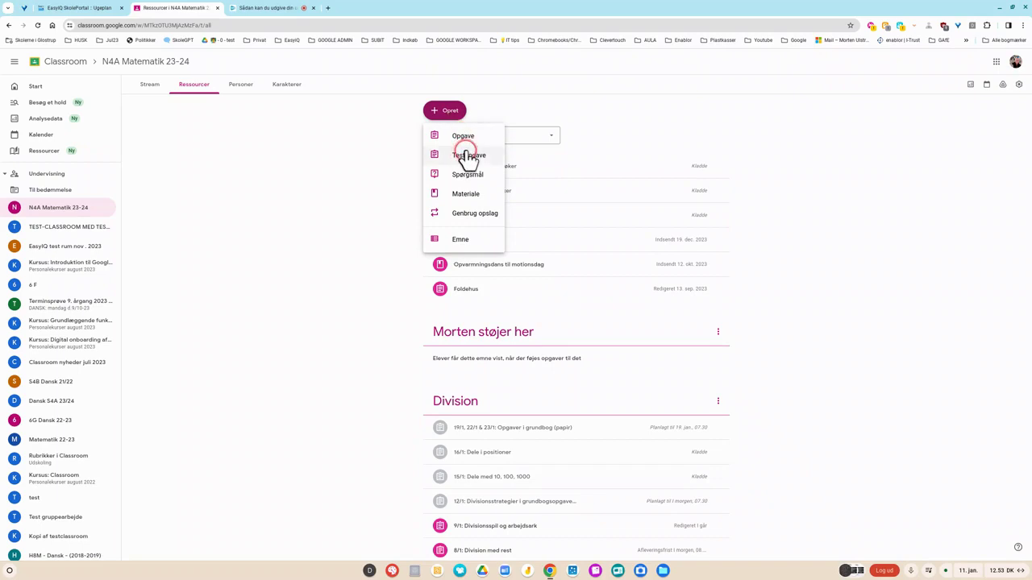
pyautogui.click(469, 168)
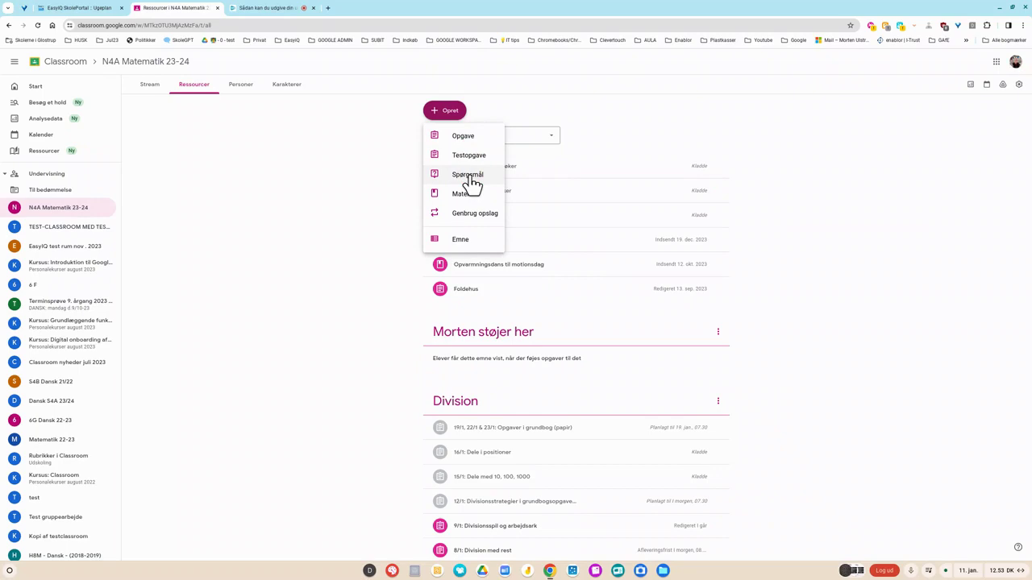
pyautogui.click(466, 195)
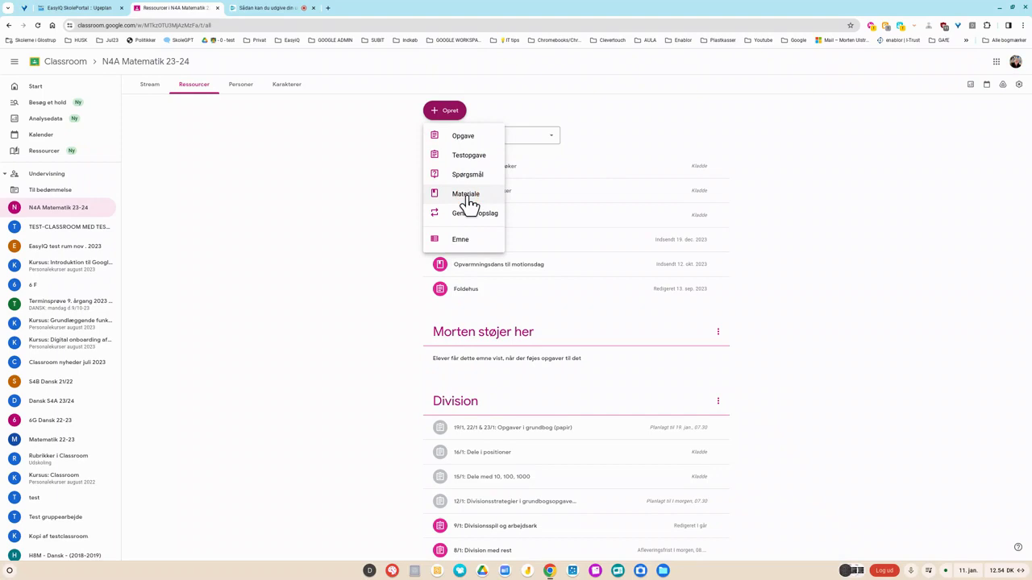
pyautogui.click(466, 137)
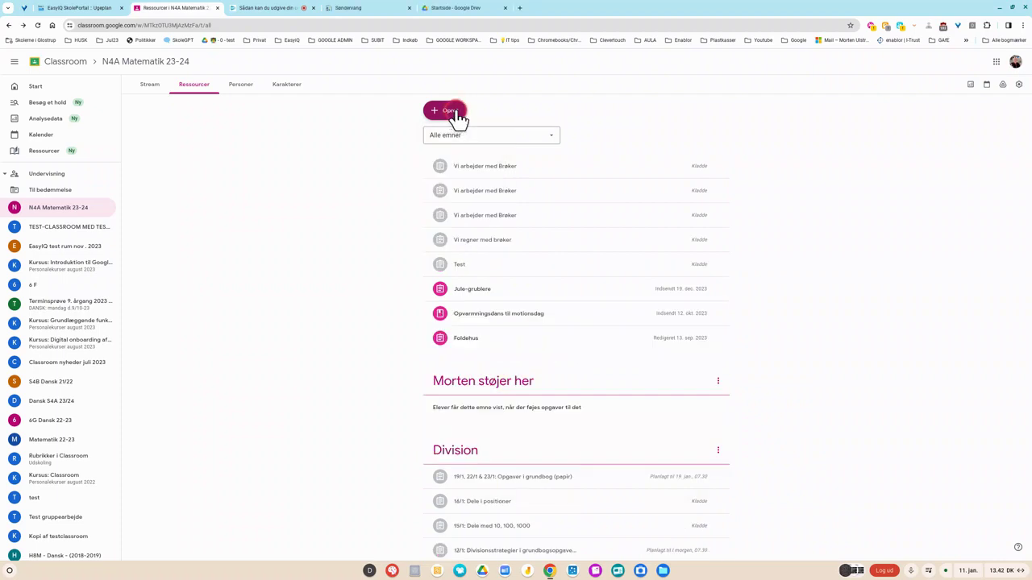
# Create a new assignment titled "Vi arbejder med Brøker"
pyautogui.click(456, 117)
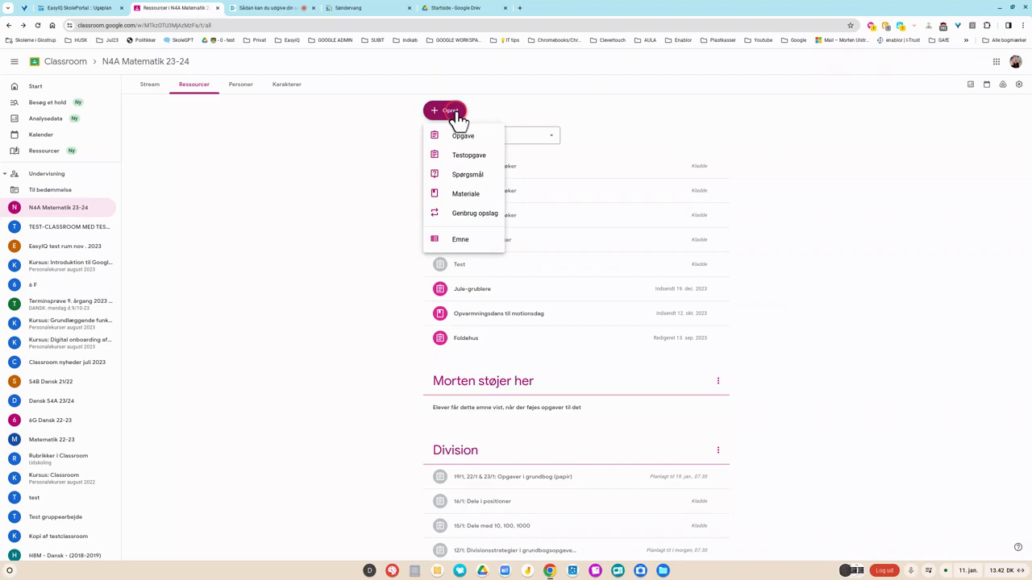
pyautogui.click(461, 137)
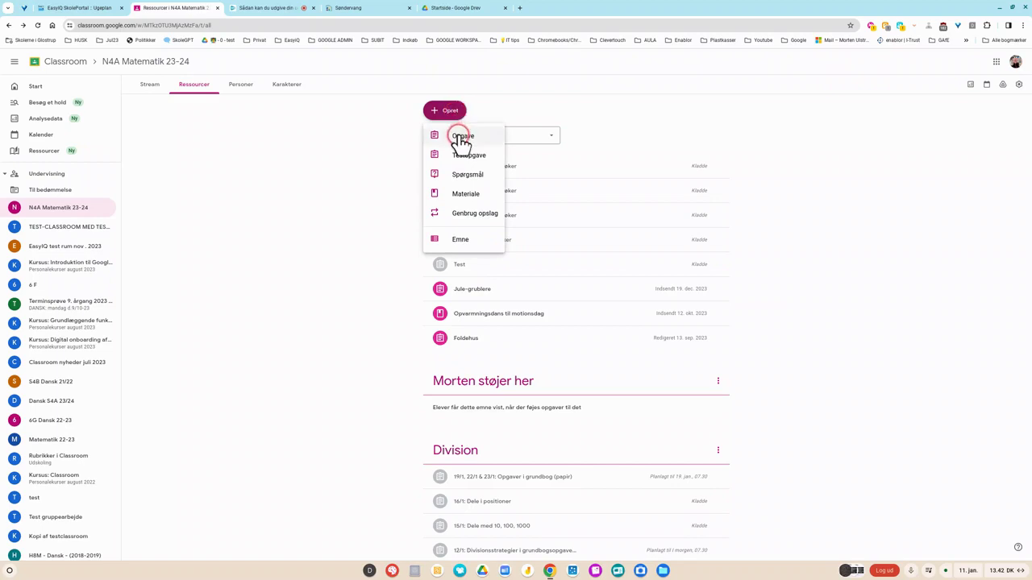
pyautogui.click(297, 105)
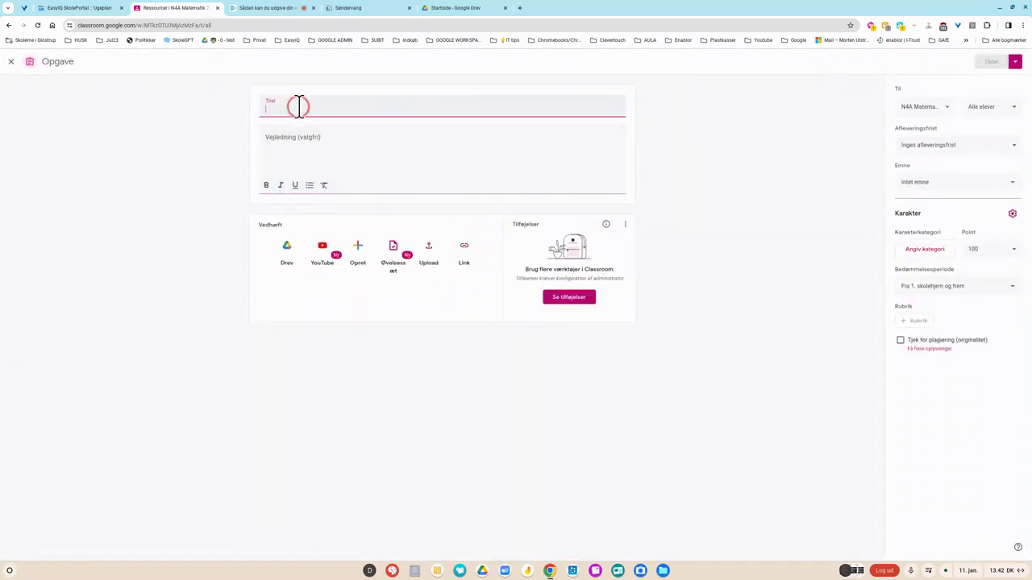
pyautogui.write('Vi arbejder med Brøker')
# Paste the instructions on sharing circles in groups, followed by the homework line "##I skal læse side 27 til 28 i grundbogen"
pyautogui.click(295, 137)
pyautogui.click(277, 138)
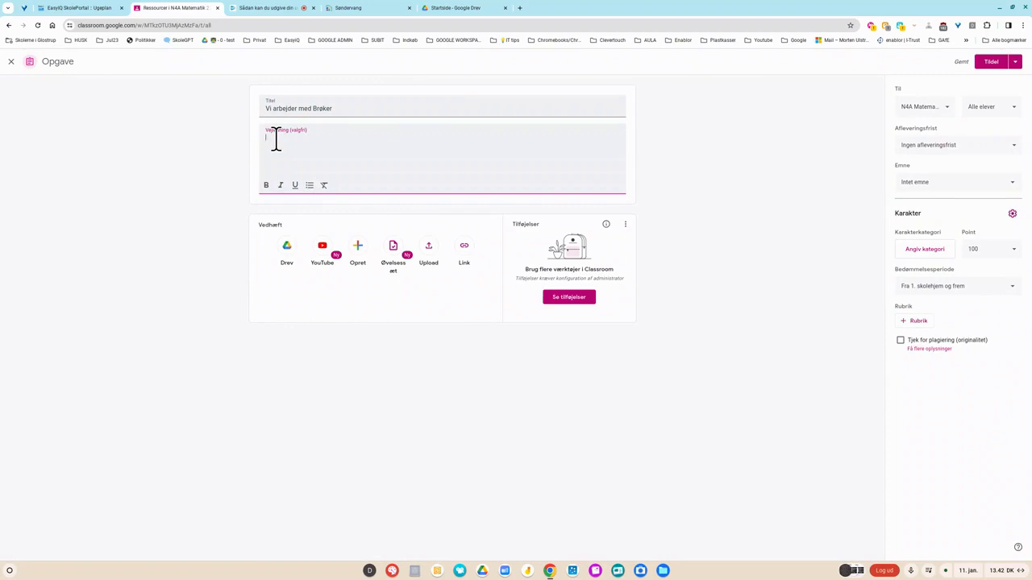
pyautogui.press('super+v')
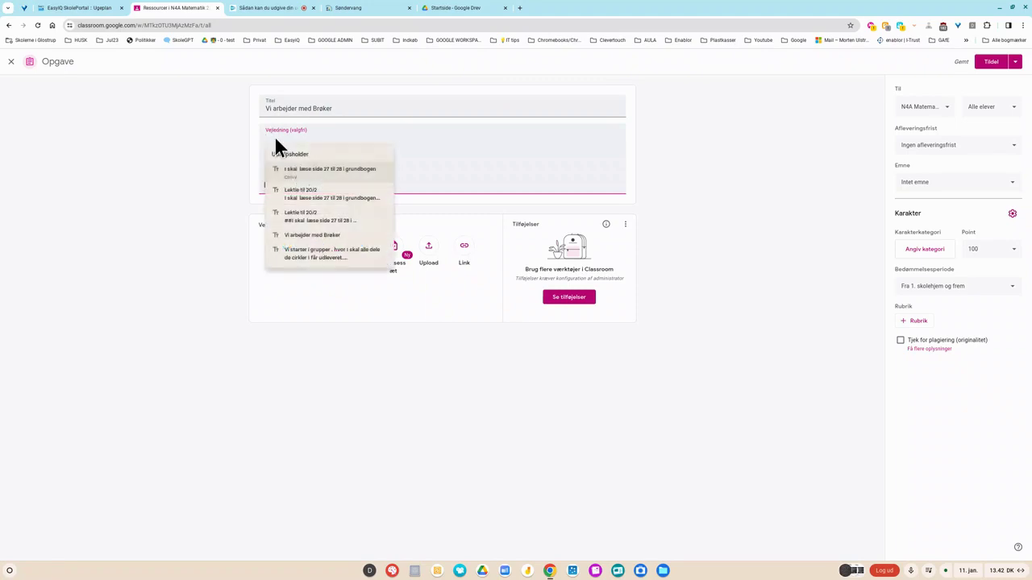
pyautogui.click(353, 162)
pyautogui.press('Return')
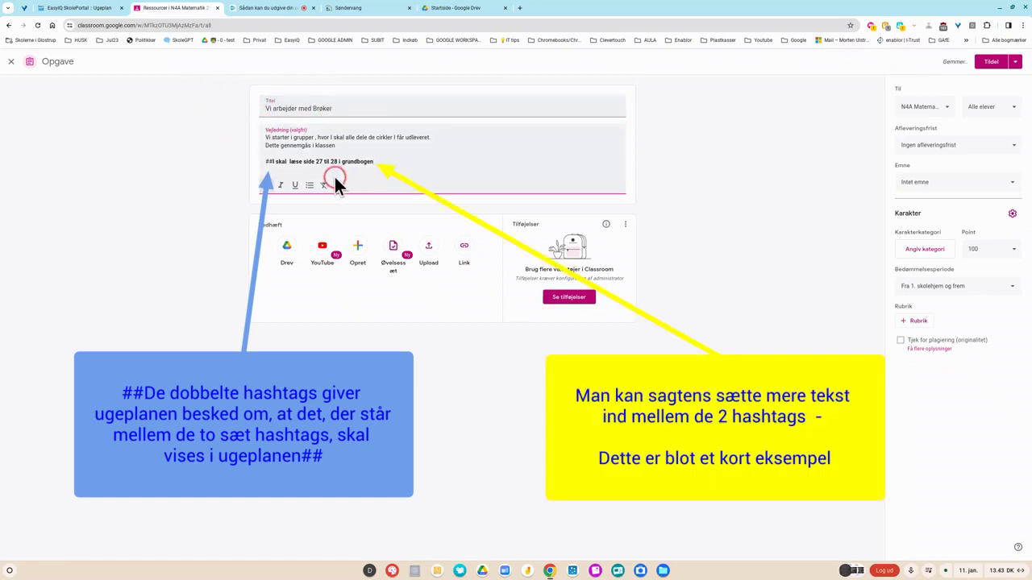
# Add a closing "##" directly after "grundbogen" so the homework line is enclosed in double hashtags
pyautogui.write('2')
pyautogui.click(355, 173)
pyautogui.write('##')
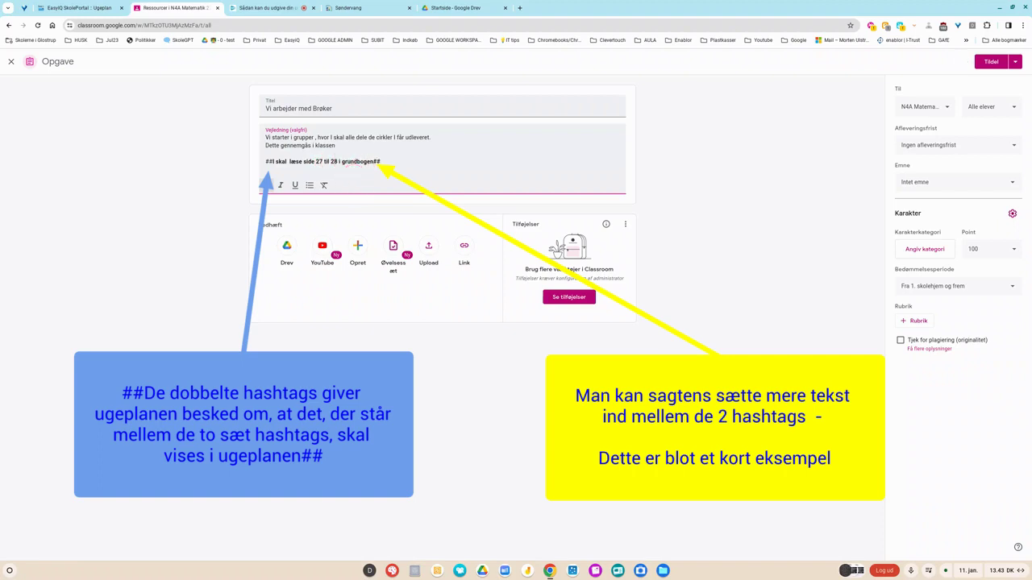
pyautogui.click(271, 162)
pyautogui.click(386, 161)
pyautogui.click(390, 167)
# Attach the recent Google Drive document "Kopi af Test af opgave til video" to the assignment
pyautogui.click(287, 247)
pyautogui.click(338, 251)
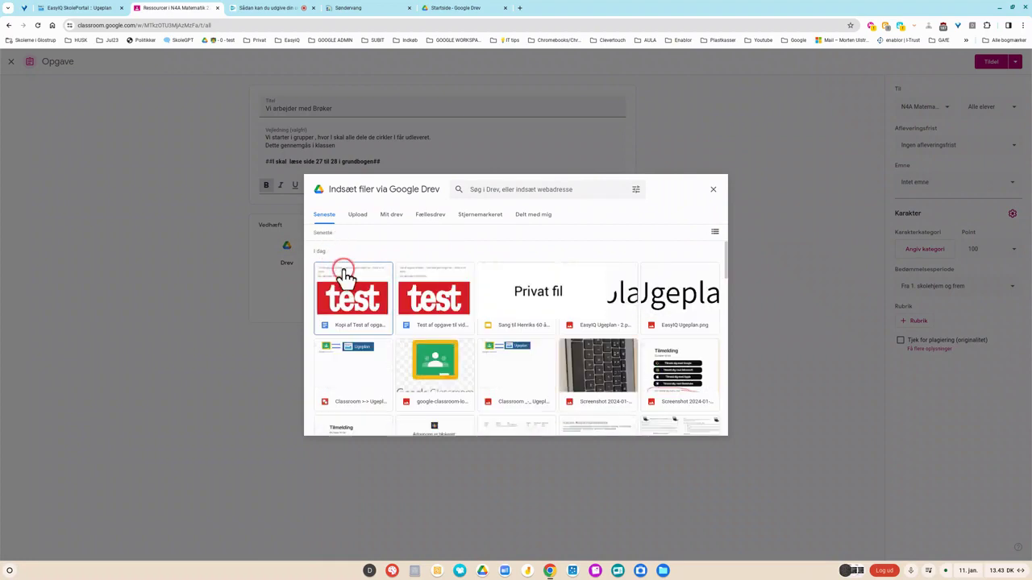
pyautogui.doubleClick(344, 282)
pyautogui.click(481, 283)
# Review the sharing options of the attached document and choose "Eleverne kan se filen"
pyautogui.click(591, 220)
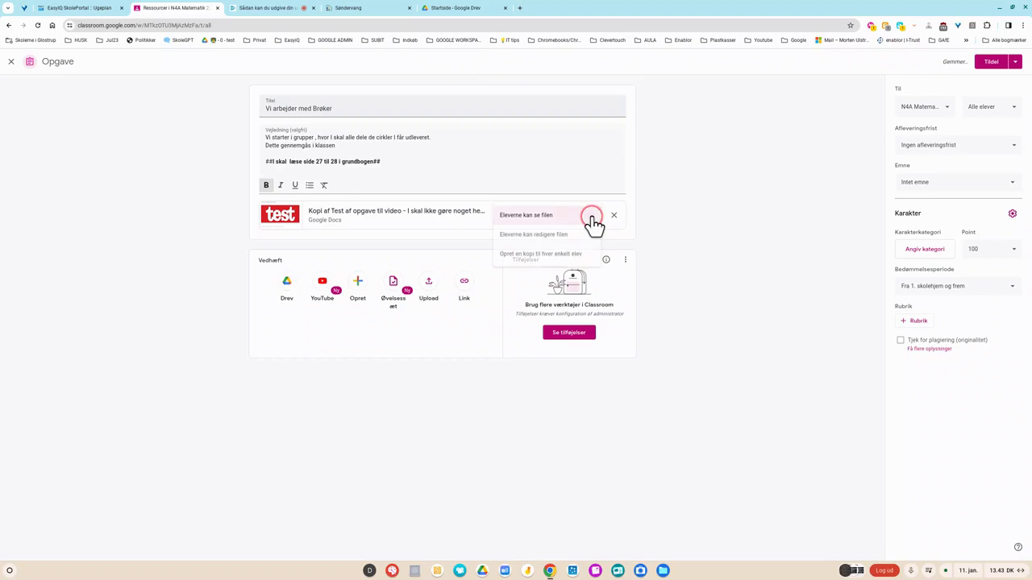
pyautogui.click(568, 253)
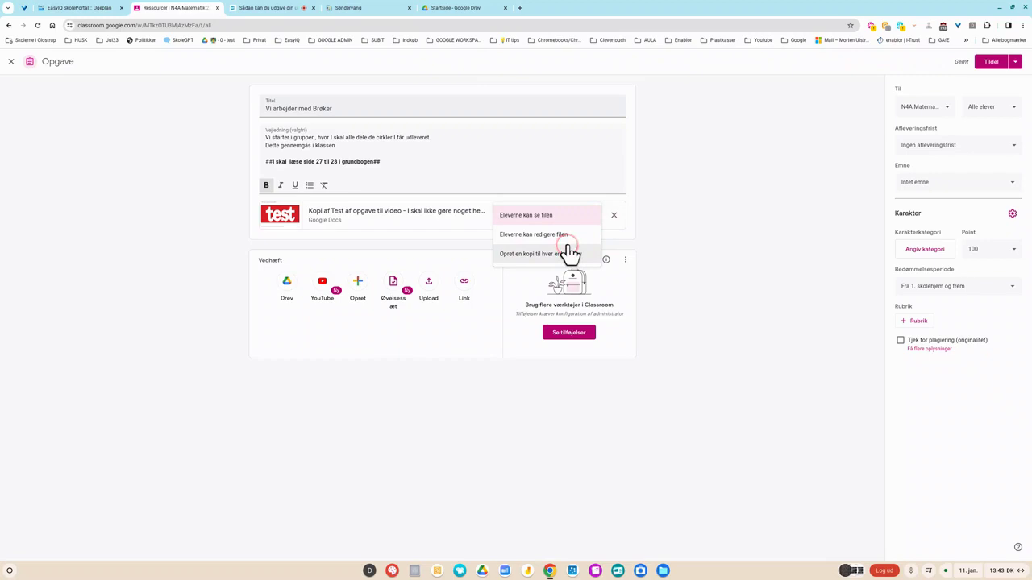
pyautogui.click(545, 218)
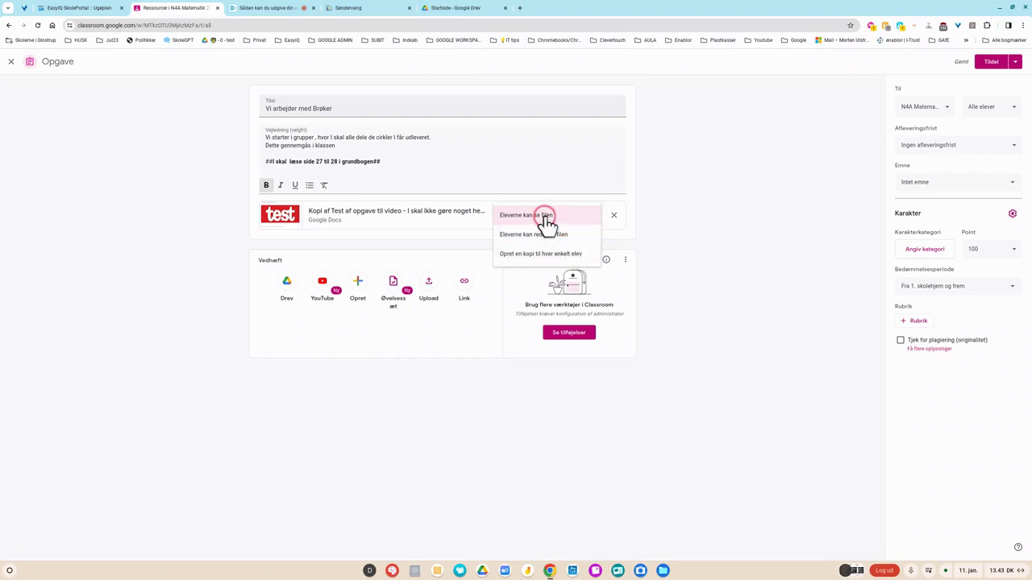
pyautogui.click(545, 219)
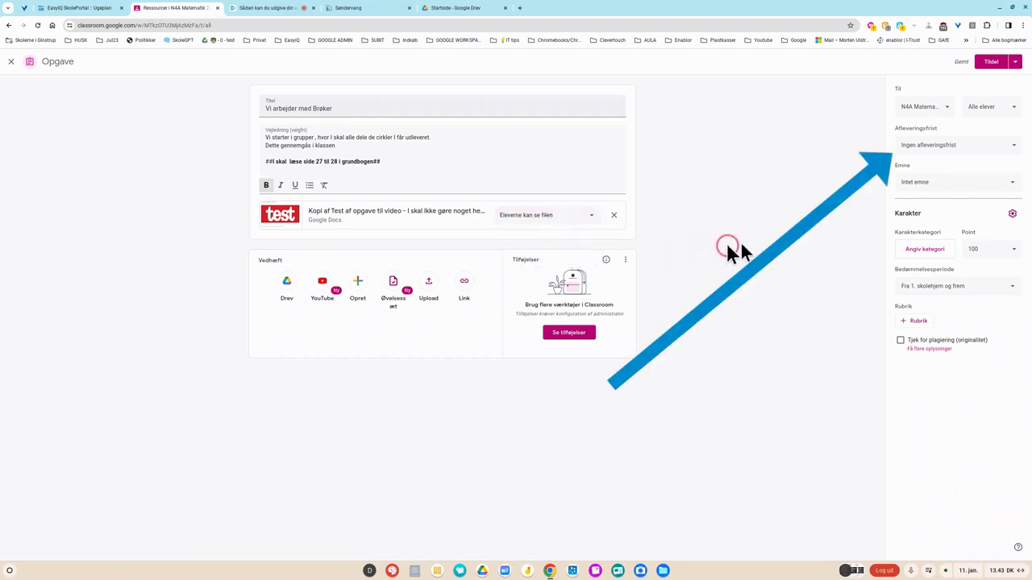
# Set the assignment's due date to 20 February 2024, leaving the optional time empty
pyautogui.click(1000, 155)
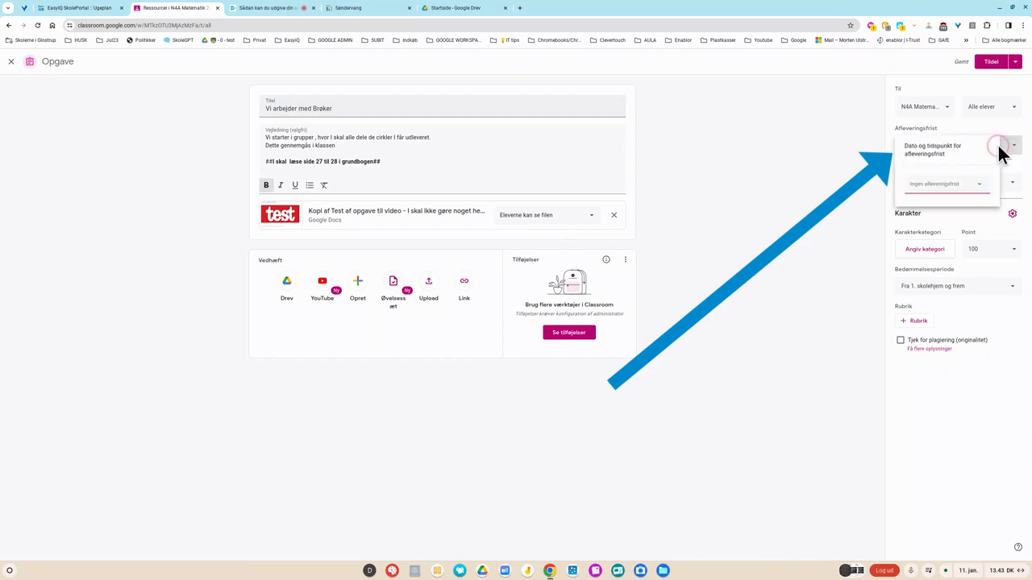
pyautogui.click(979, 185)
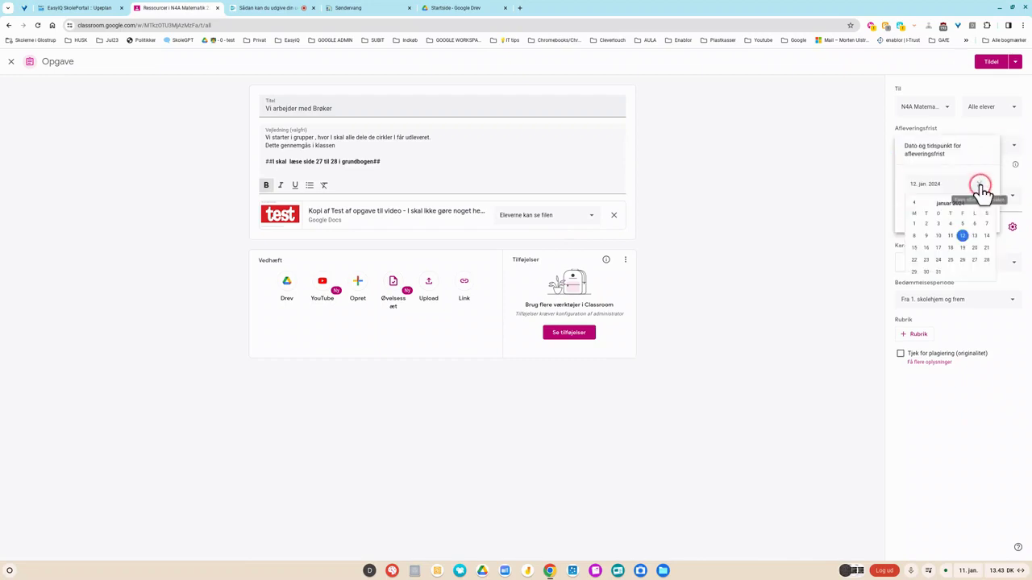
pyautogui.click(1011, 233)
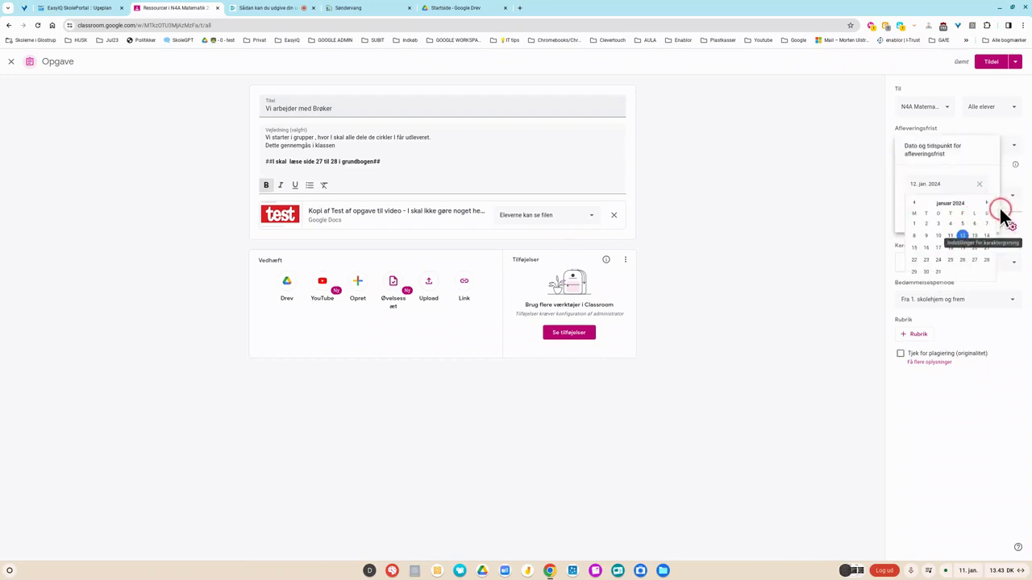
pyautogui.click(986, 202)
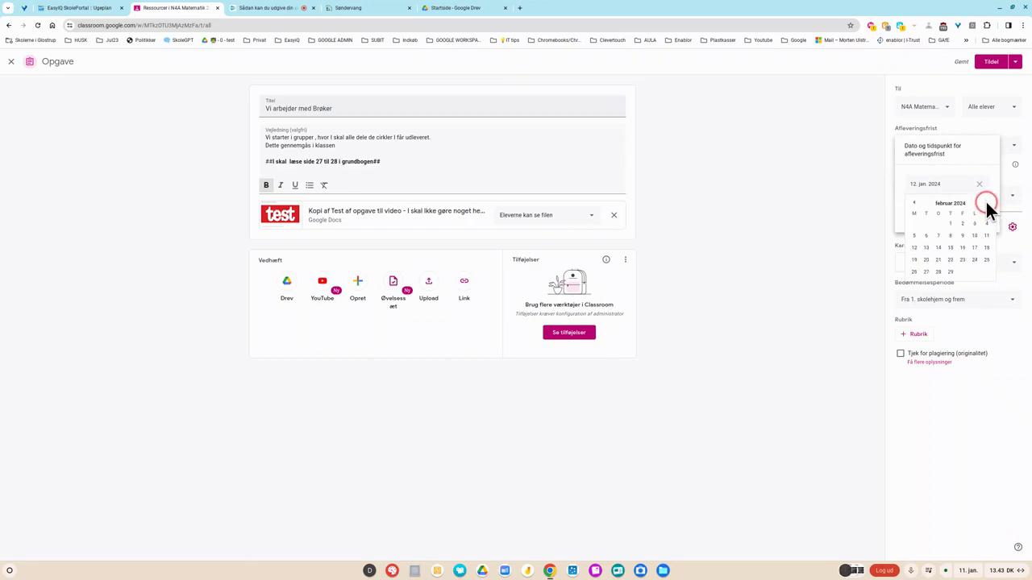
pyautogui.click(926, 258)
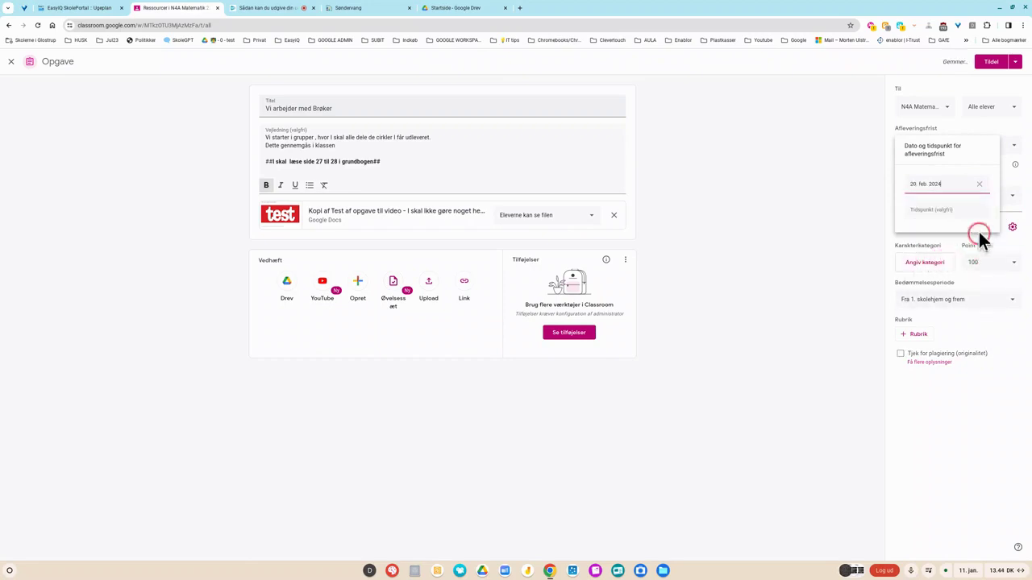
pyautogui.click(1001, 355)
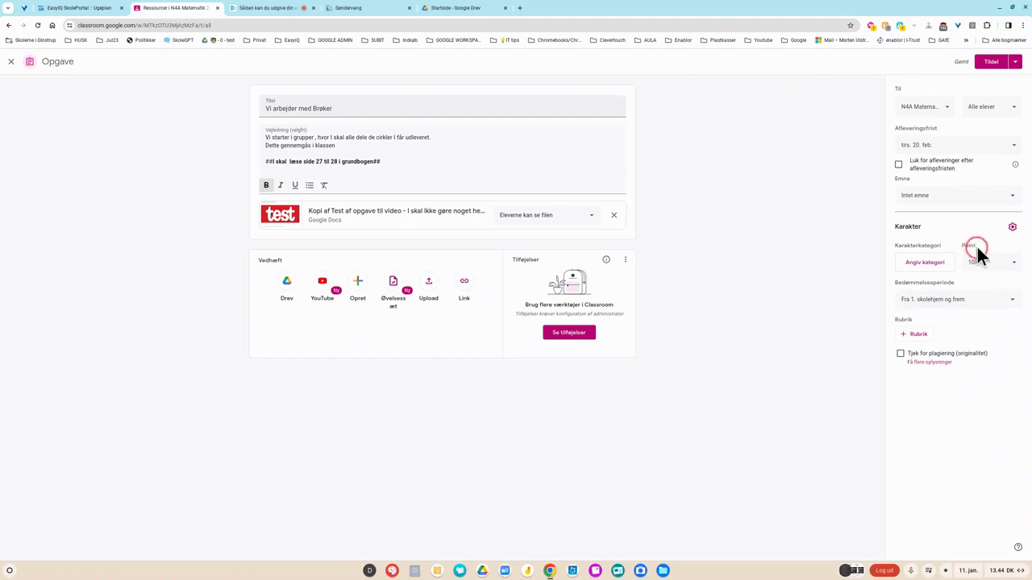
# Set the grading period to "Ingen bedømmelsesperiode" and file the assignment under the existing topic ending in "støjer her"
pyautogui.click(1011, 300)
pyautogui.click(957, 373)
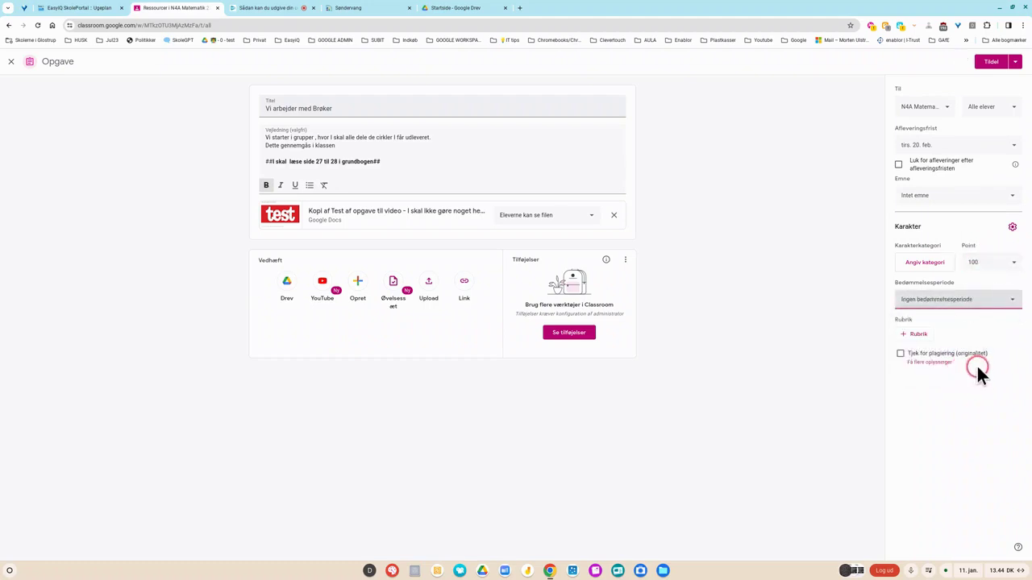
pyautogui.click(1014, 199)
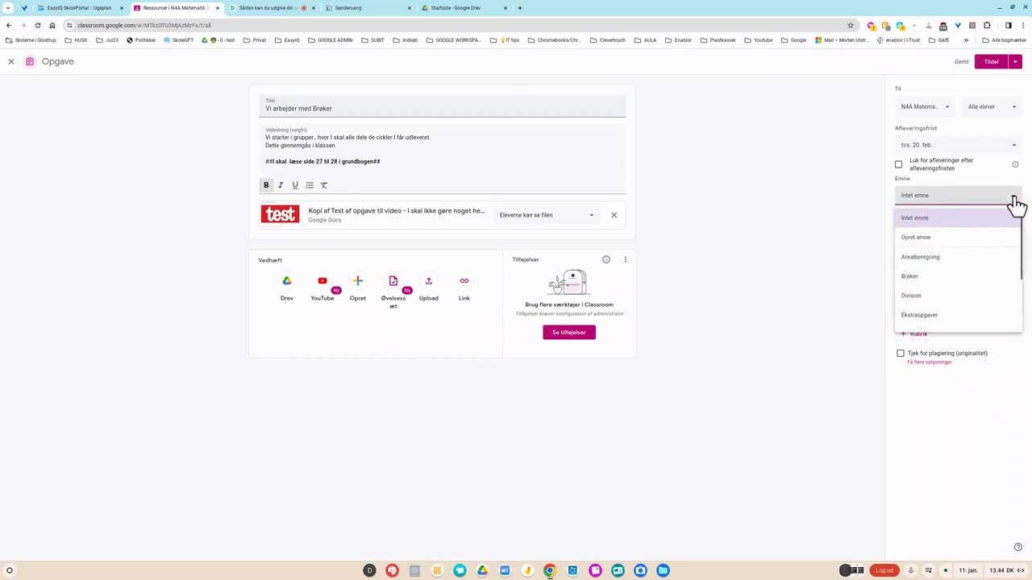
pyautogui.scroll(-4, 957, 278)
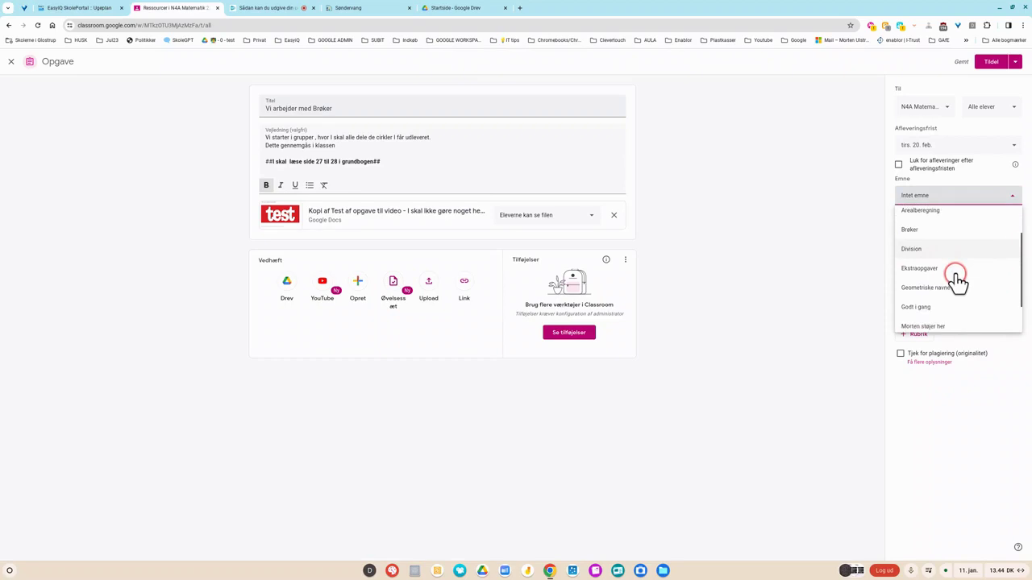
pyautogui.click(941, 293)
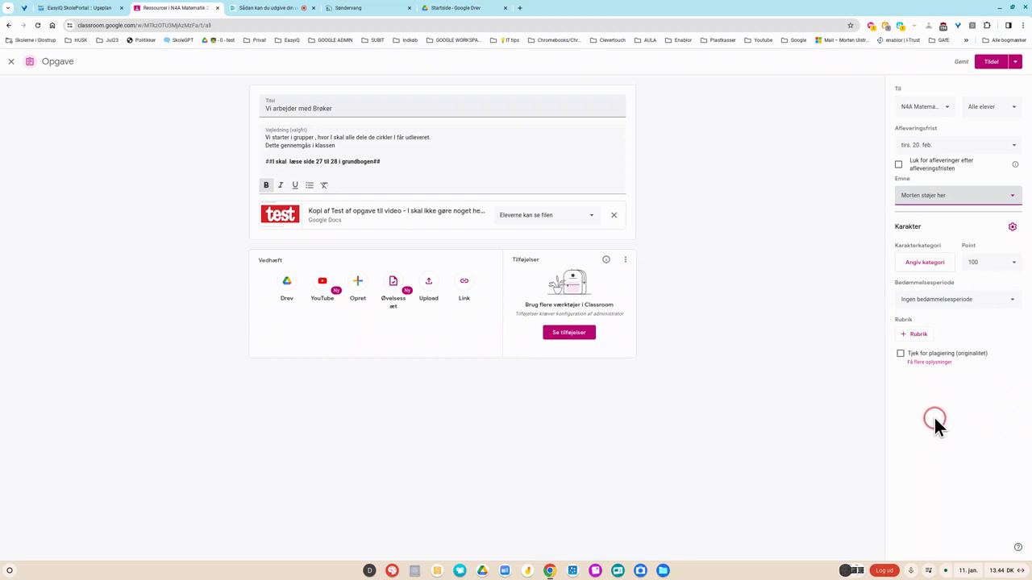
# Assign the finished task to the class and open its Matematik entry under Forberedelse for 20 February in the EasyIQ weekly plan
pyautogui.click(988, 65)
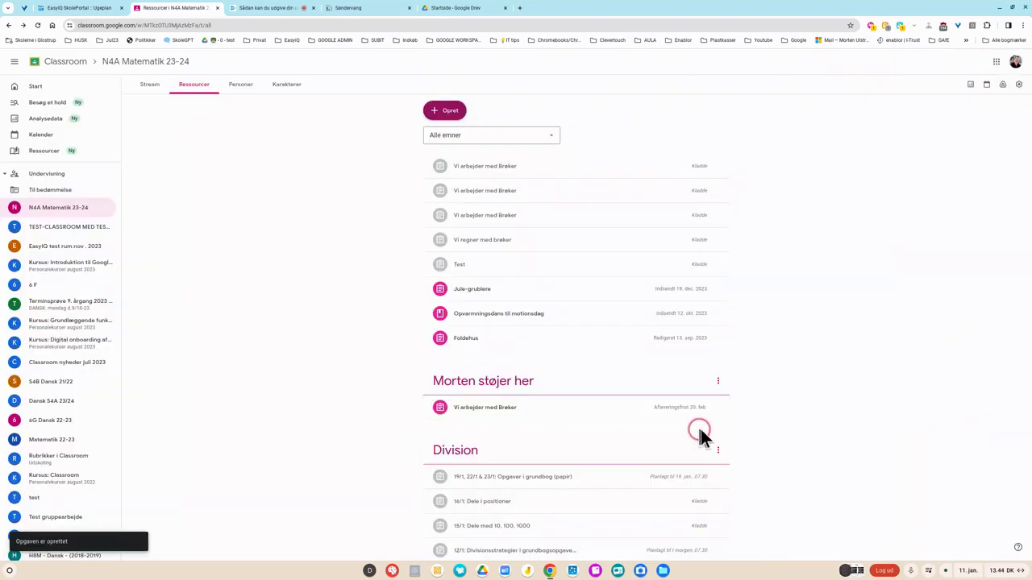
pyautogui.moveTo(720, 419)
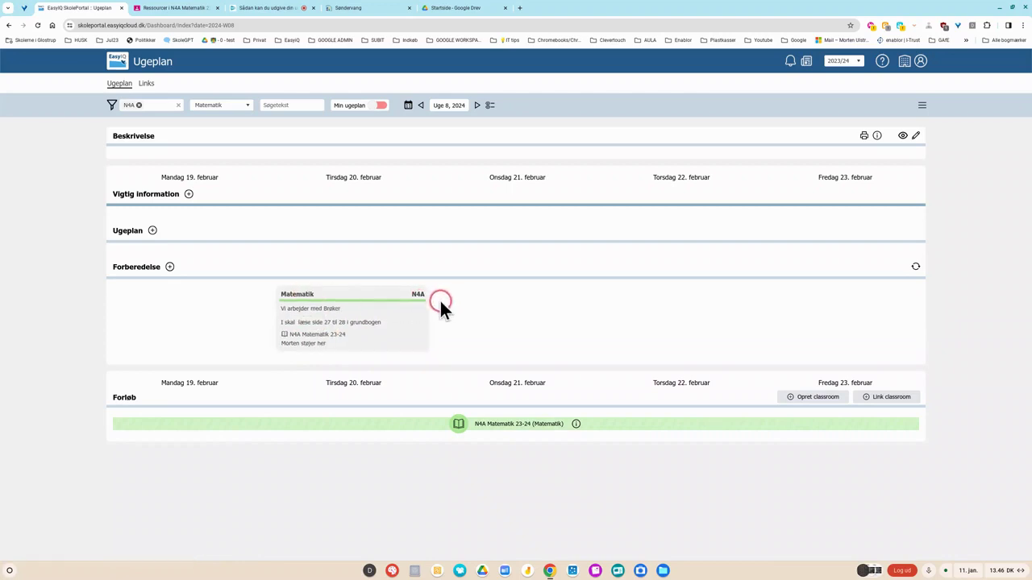
pyautogui.click(311, 326)
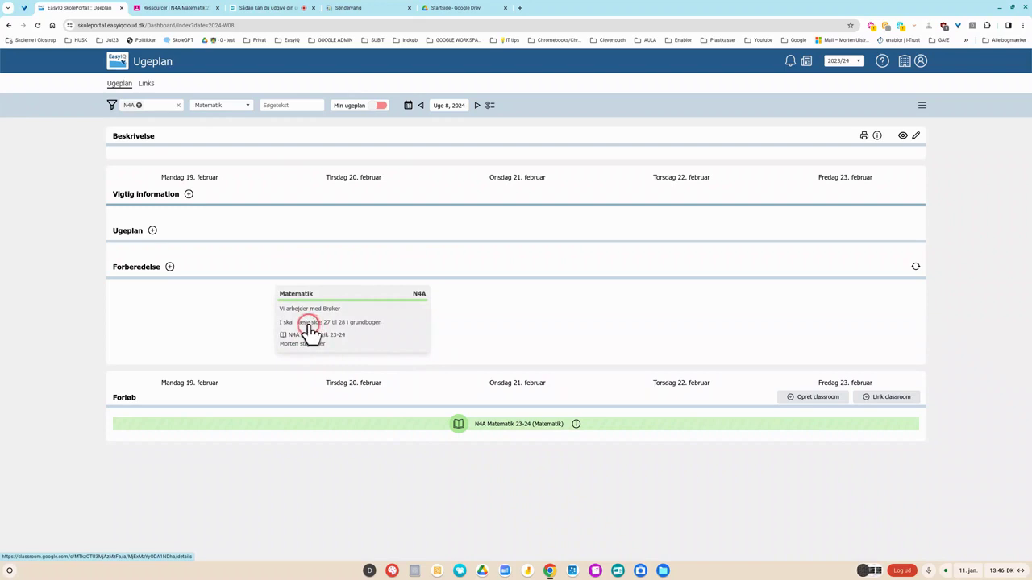